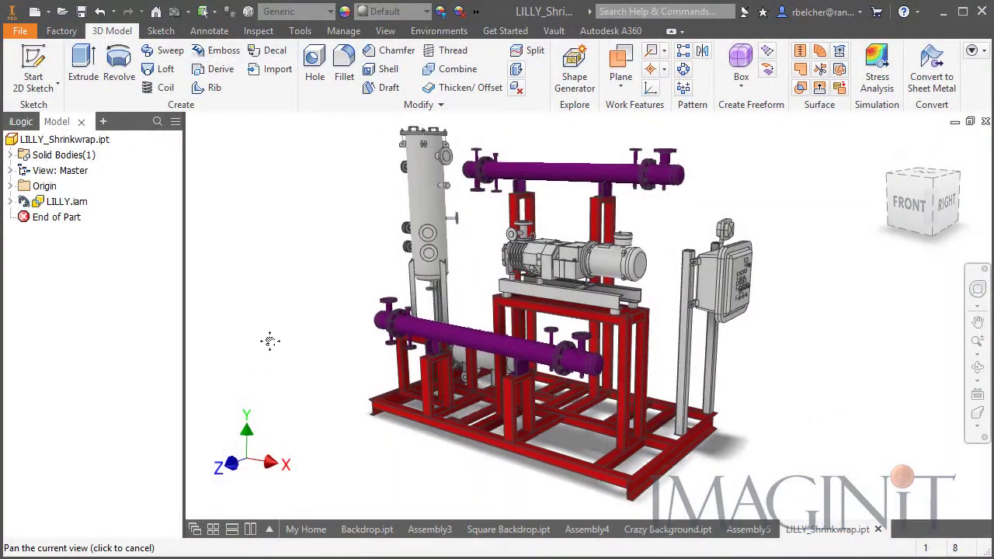
Apply the Stuttgart Courtyard lighting environment to the skid part from the View tab.
left_click_drag(270, 341, 277, 359)
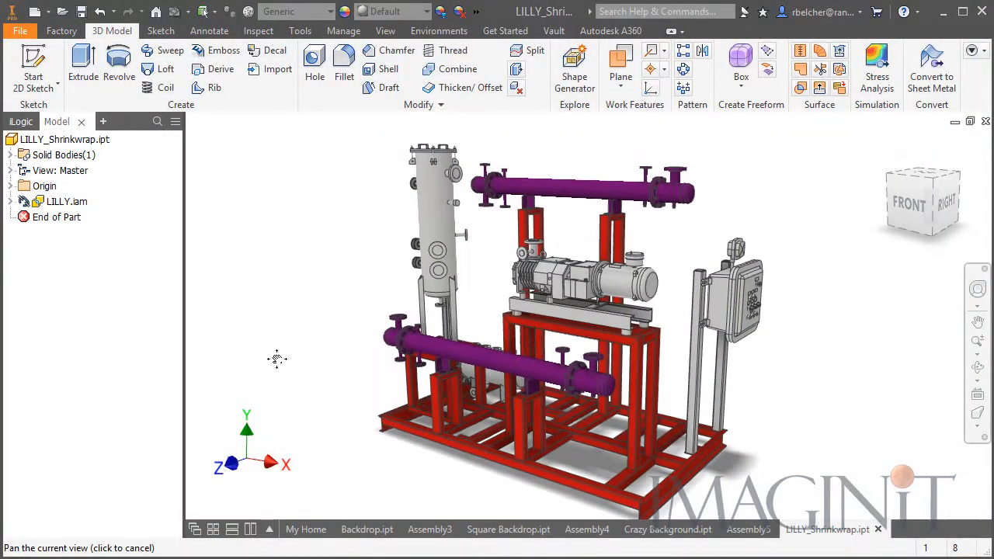
left_click_drag(324, 390, 317, 388)
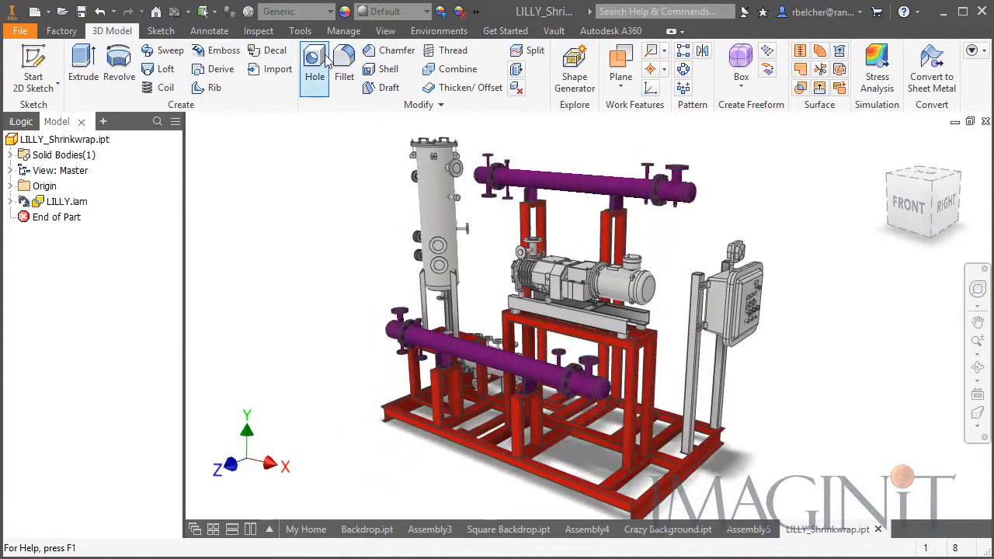
left_click(385, 31)
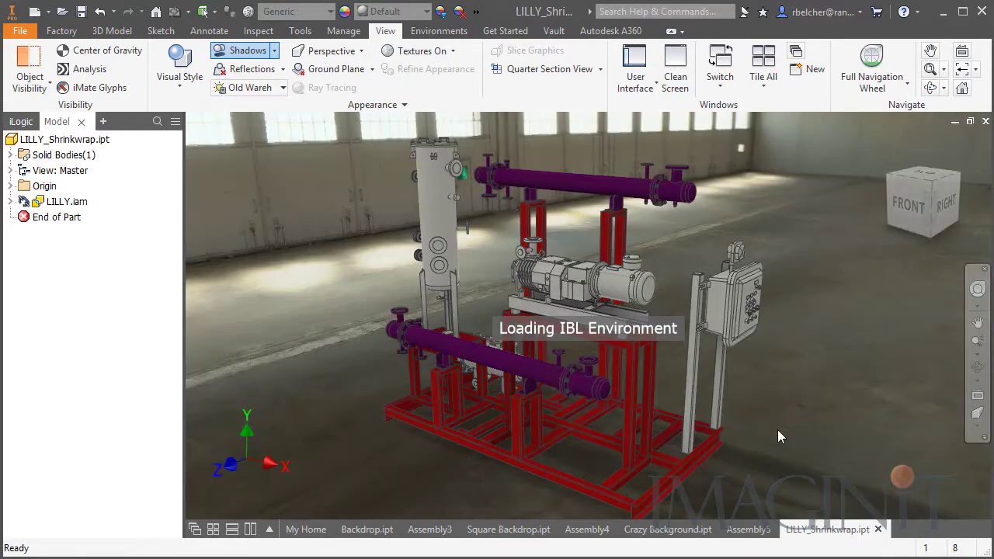
mouse_move(777, 430)
left_mouse_down()
mouse_move(761, 409)
mouse_move(781, 418)
left_mouse_up()
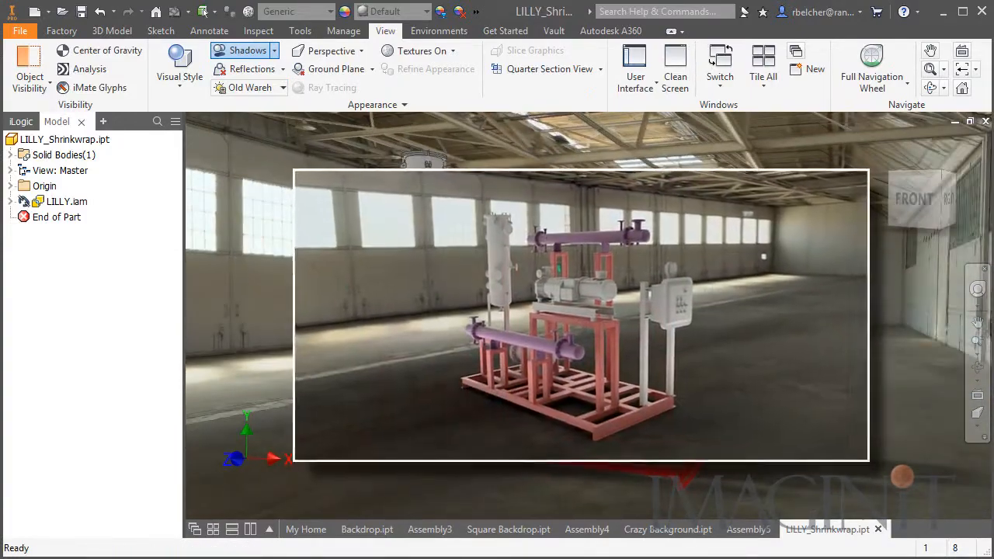
left_click(249, 87)
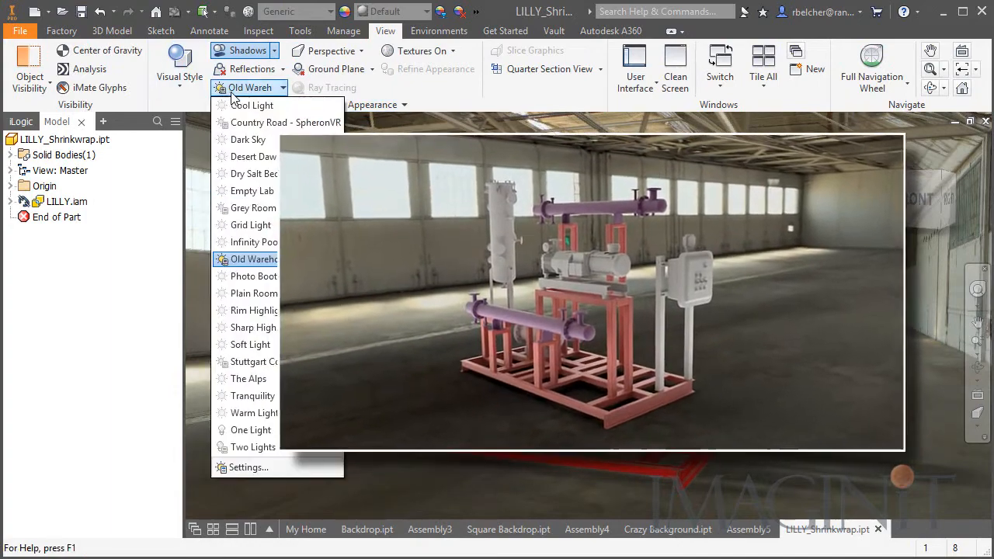
left_click(248, 361)
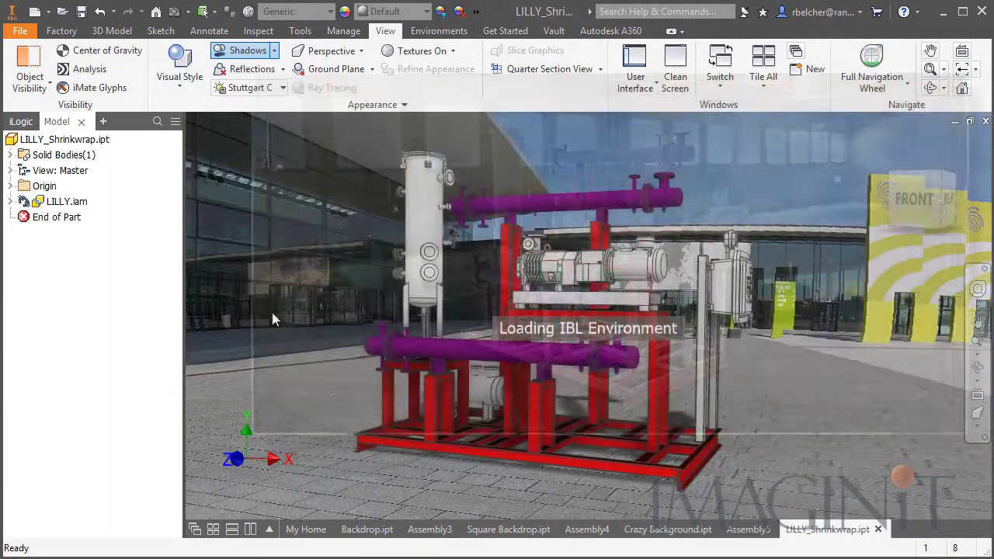
Switch the lighting environment to Country Road and orbit the skid in the countryside scene.
mouse_move(272, 318)
middle_mouse_down("shift")
mouse_move(339, 321)
mouse_move(218, 317)
middle_mouse_up("shift")
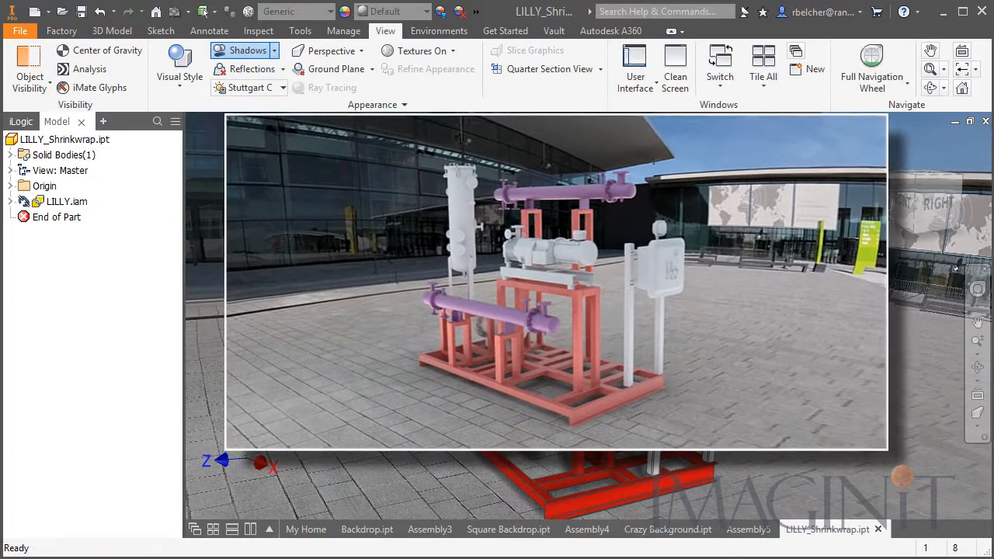
left_click(256, 88)
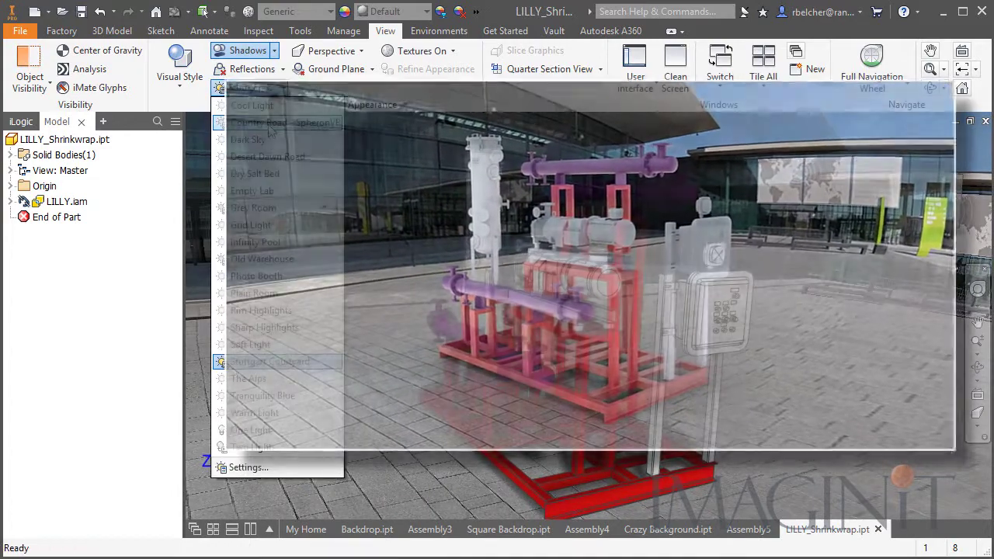
left_click(259, 123)
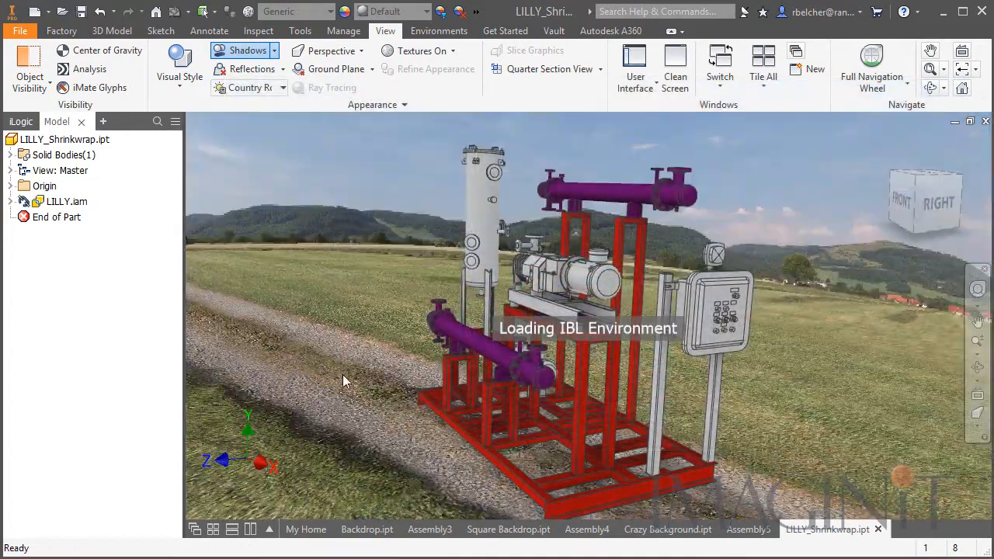
middle_click_drag(358, 444, 700, 435, "shift")
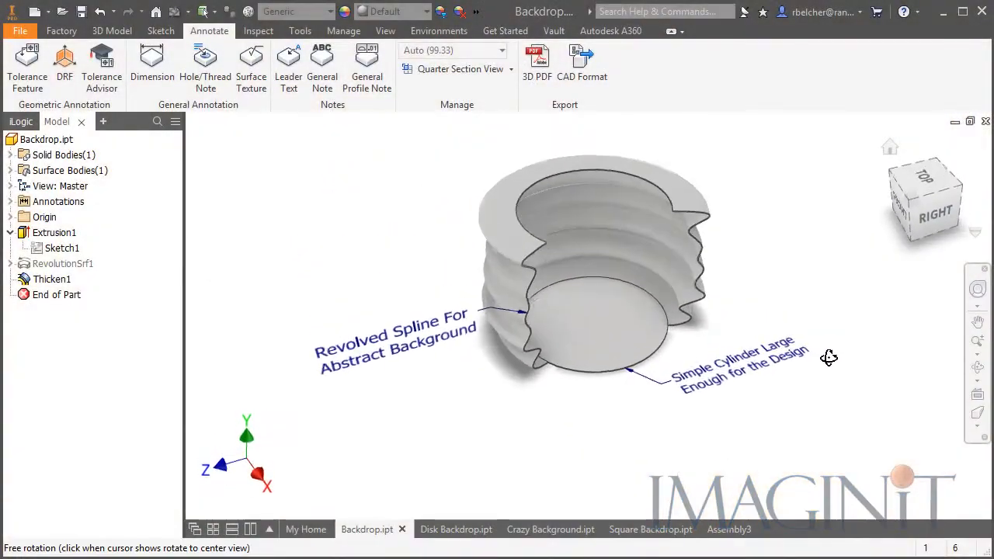
Review the Disk Backdrop and Crazy Background parts, then show the Square Backdrop part.
left_click(456, 531)
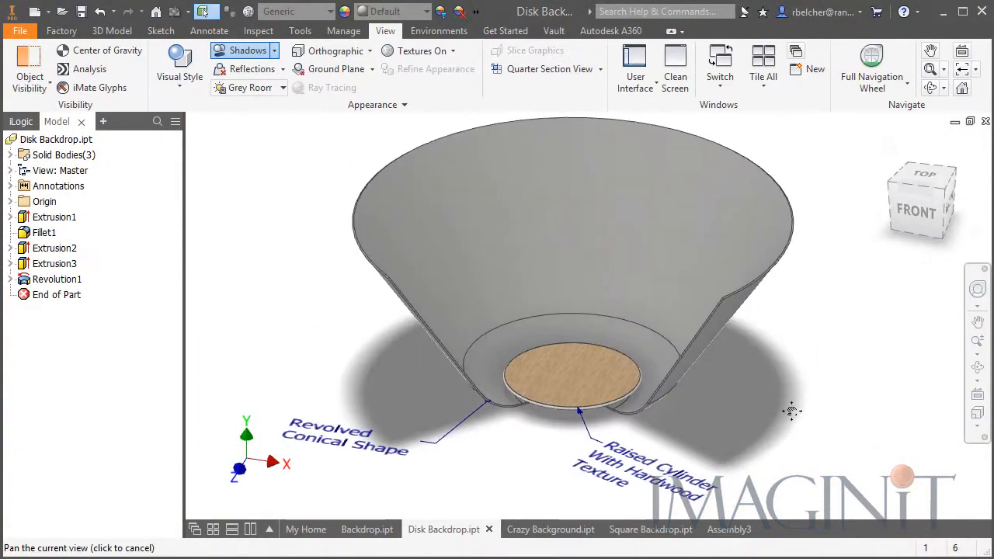
scroll(789, 414, "down", 3)
mouse_move(790, 415)
middle_mouse_down()
mouse_move(781, 428)
mouse_move(744, 412)
middle_mouse_up()
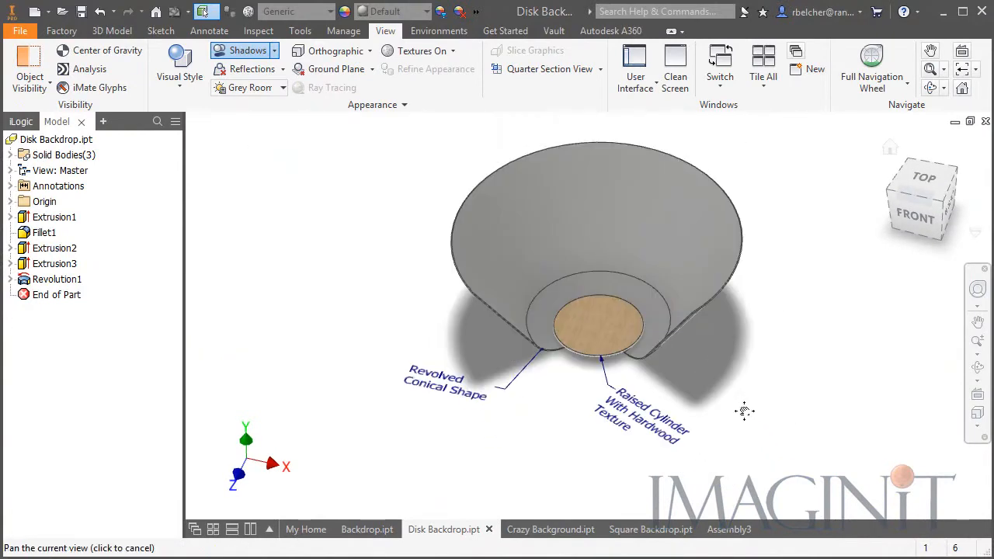
left_click(551, 530)
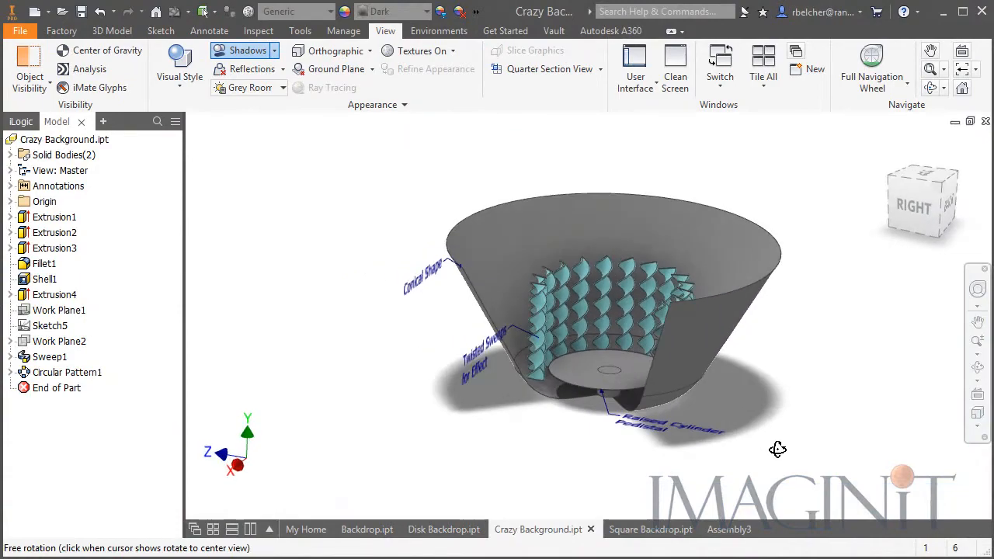
left_click_drag(756, 448, 745, 460)
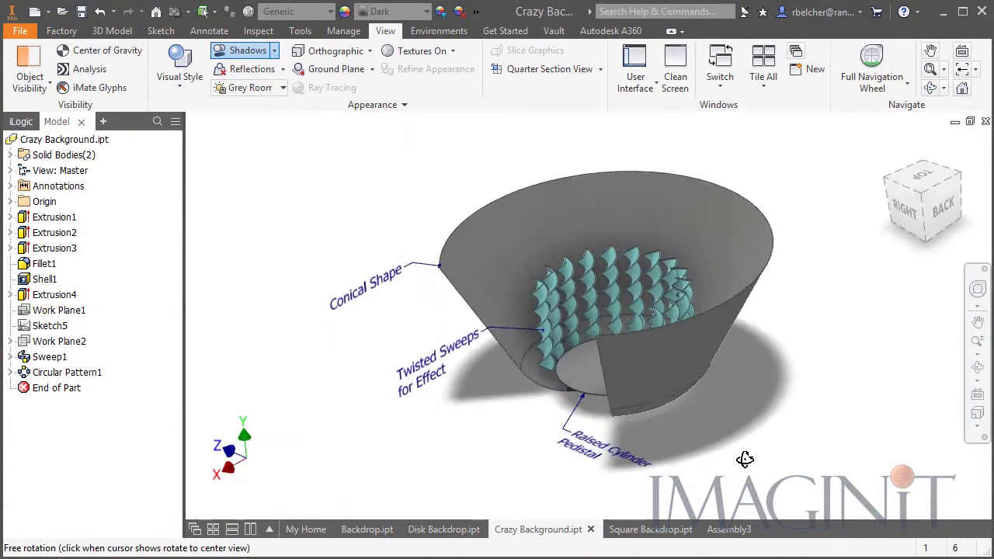
left_click(650, 529)
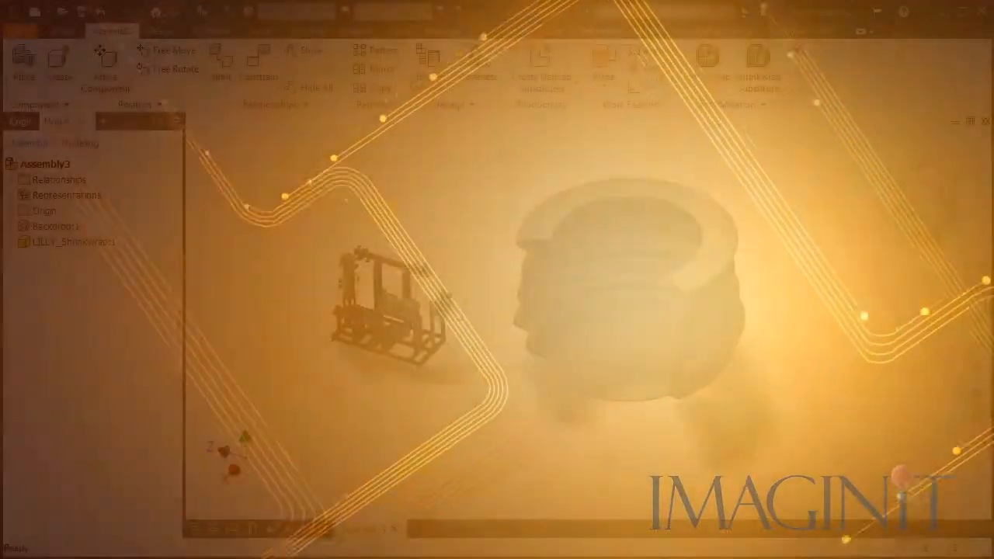
Drag LILLY_Shrinkwrap:1 into Backdrop:1 and view the skid up close in perspective.
left_click(404, 326)
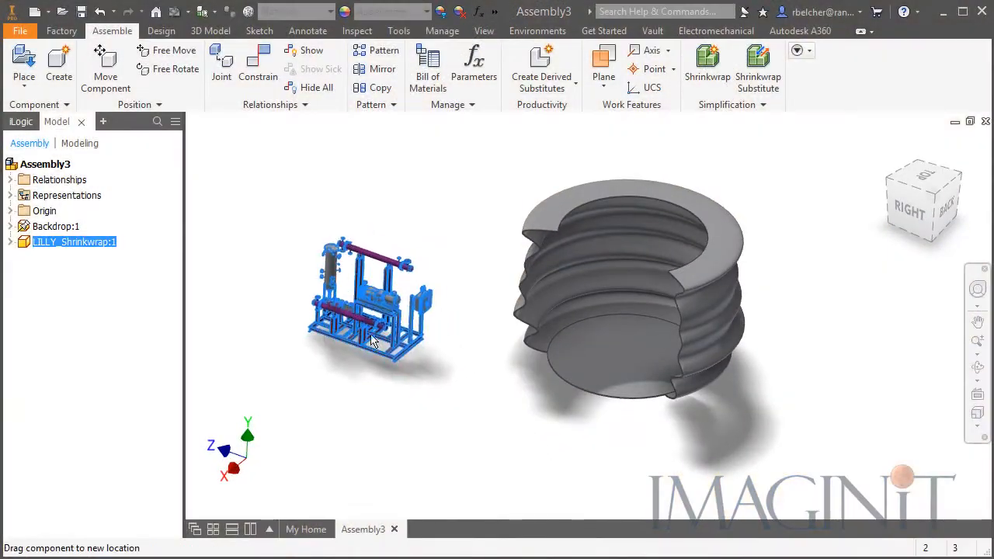
left_click_drag(610, 319, 618, 314)
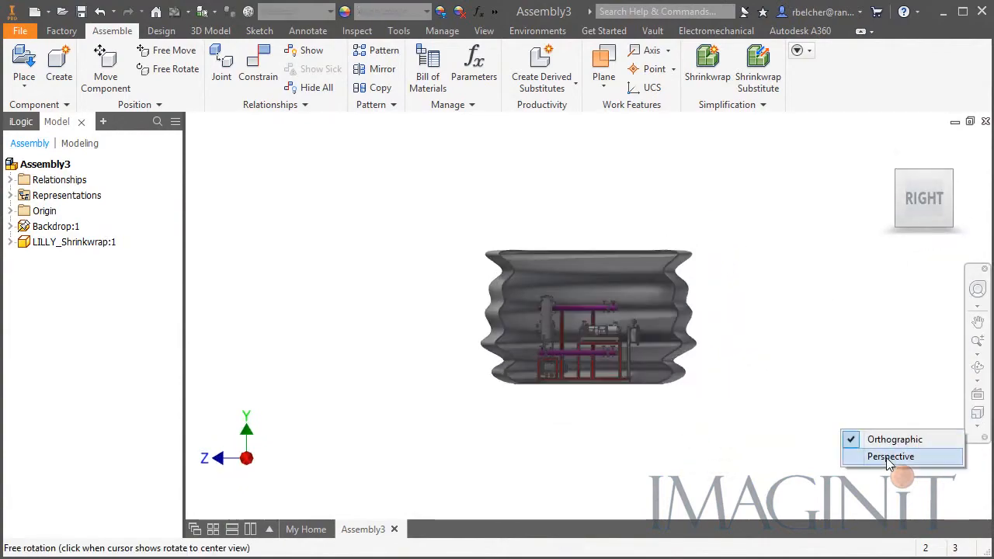
scroll(584, 359, "up", 10)
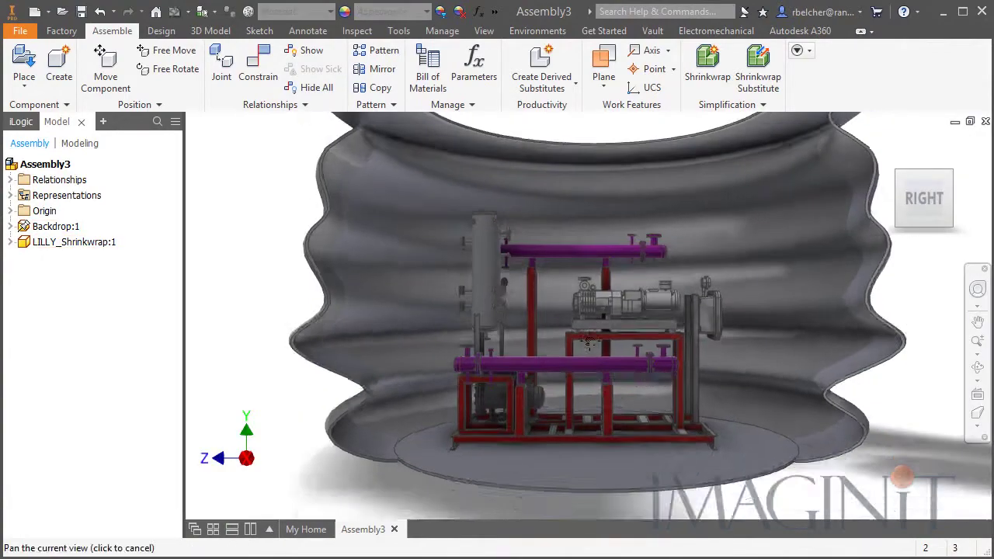
mouse_move(587, 357)
middle_mouse_down()
mouse_move(594, 334)
mouse_move(659, 344)
mouse_move(684, 373)
middle_mouse_up()
scroll(594, 334, "down", 8)
scroll(594, 334, "up", 6)
key("F3")
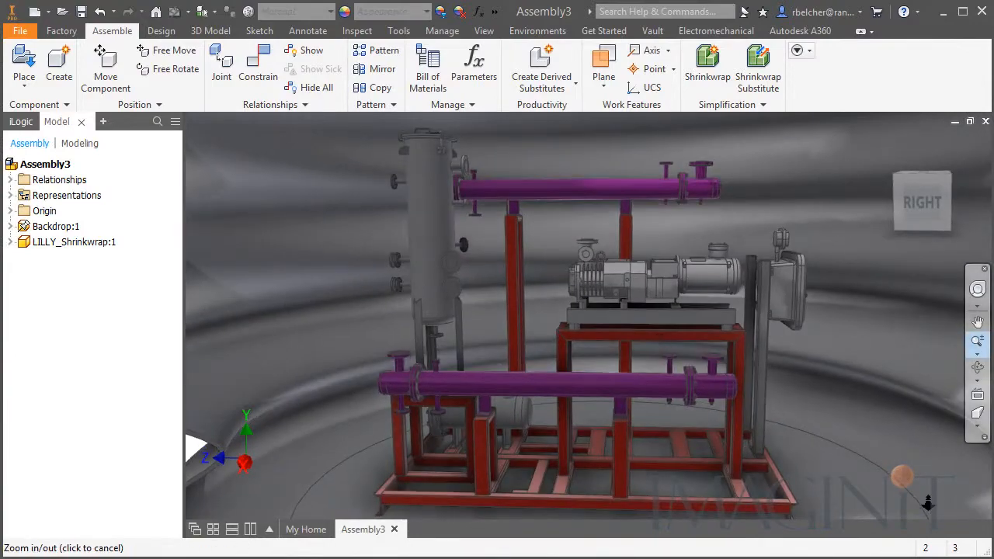